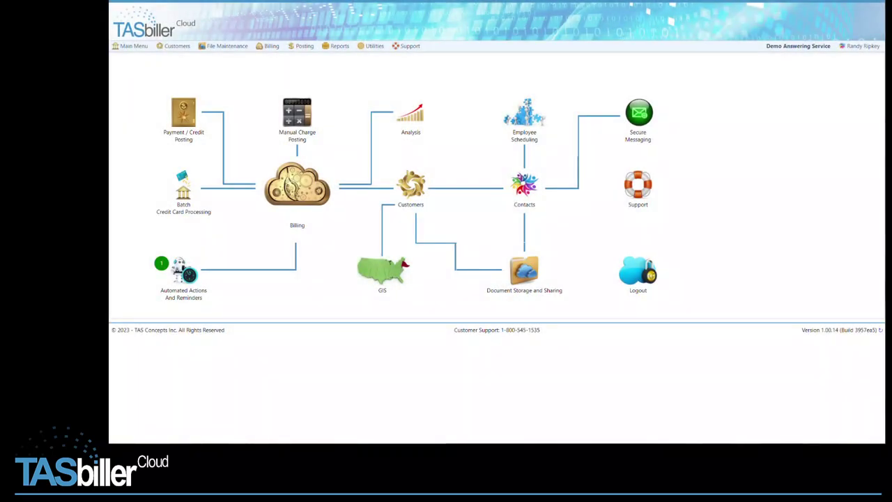
Go to File Maintenance > Templates and scroll down to the call detail and call traffic chart templates
mouse_move(227, 46)
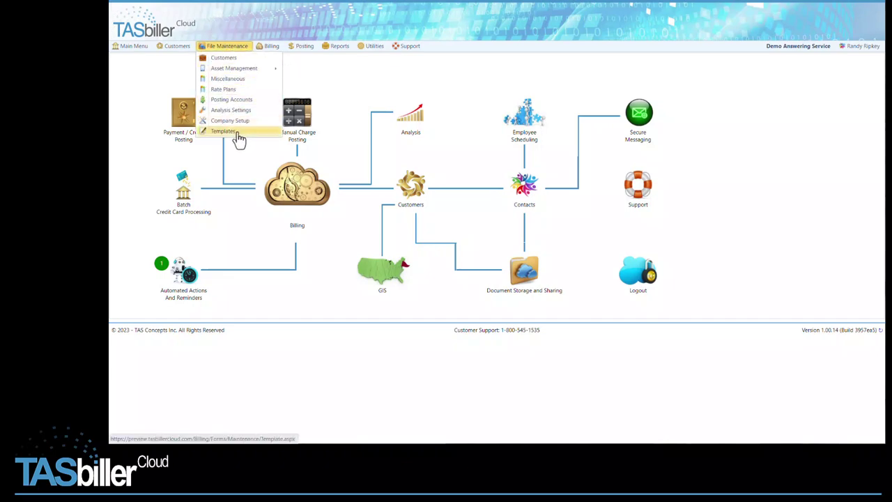
click(238, 139)
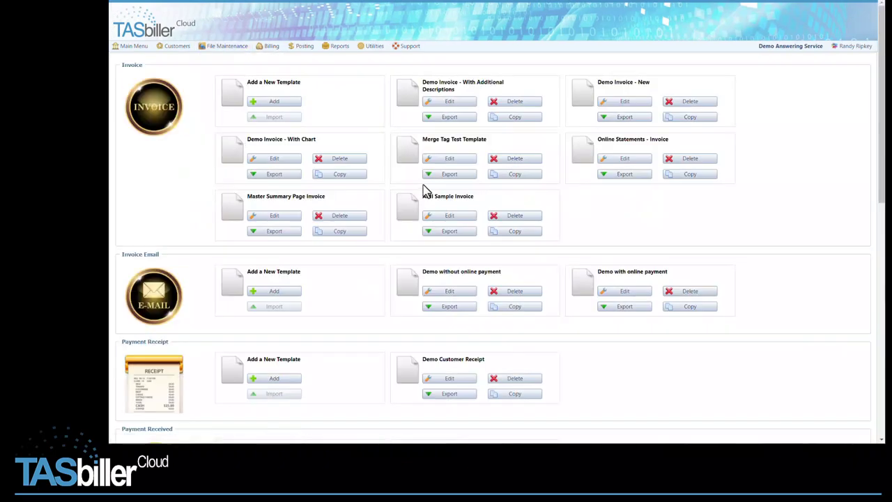
scroll(412, 227, down, 7)
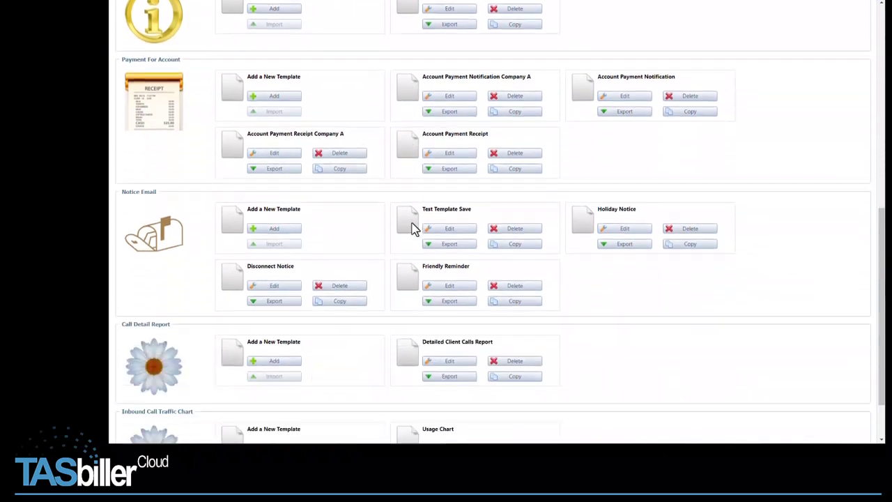
scroll(412, 228, down, 2)
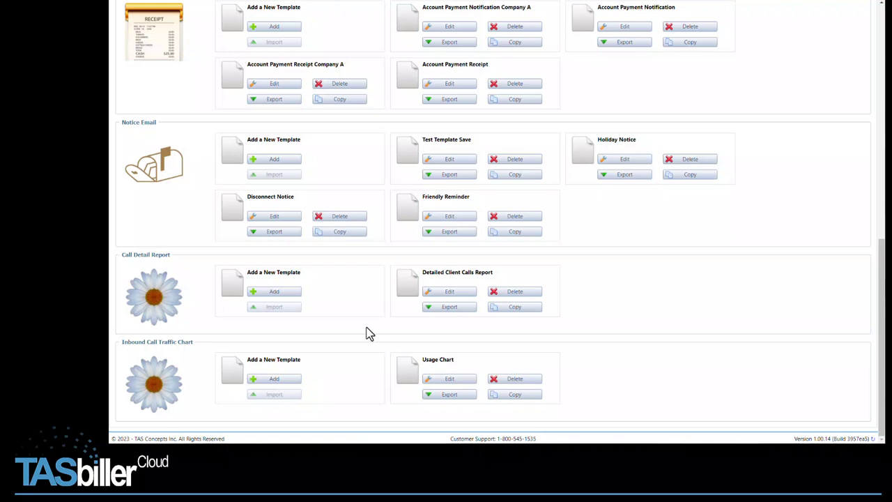
Edit the Detailed Client Calls Report template in the Call Detail Report Template Editor
click(440, 296)
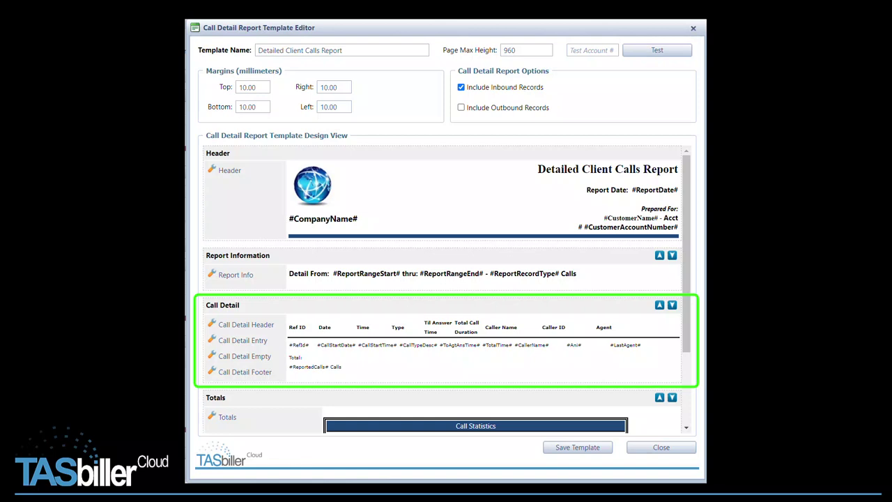
drag(683, 246, 690, 328)
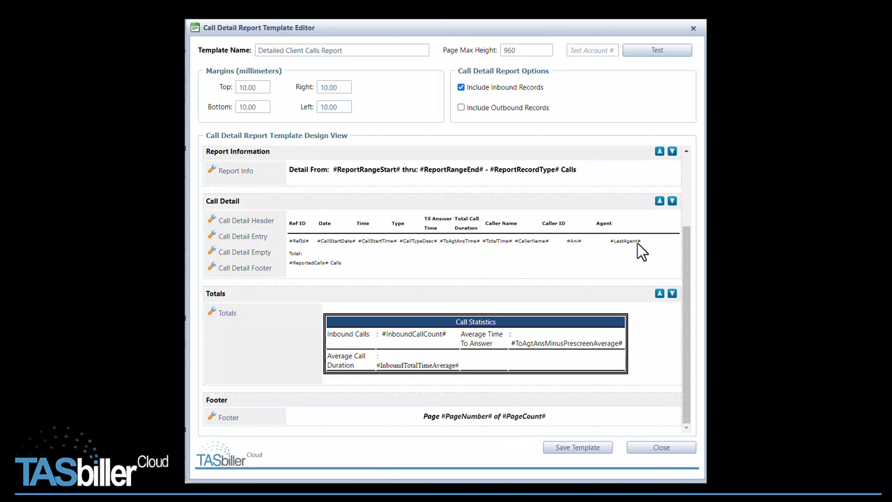
click(233, 236)
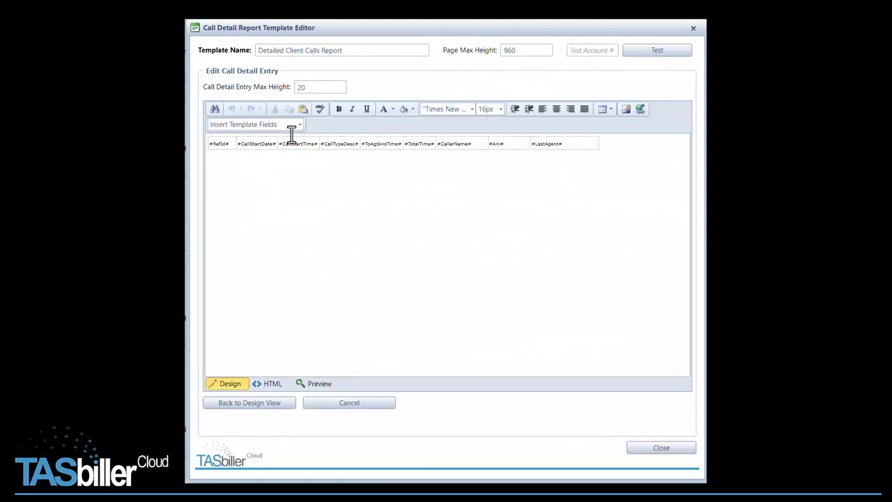
click(296, 126)
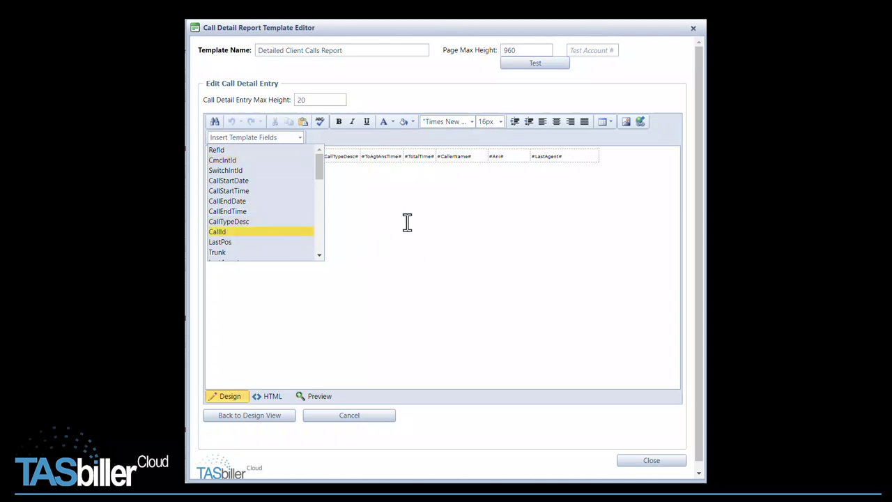
click(410, 189)
right_click(377, 155)
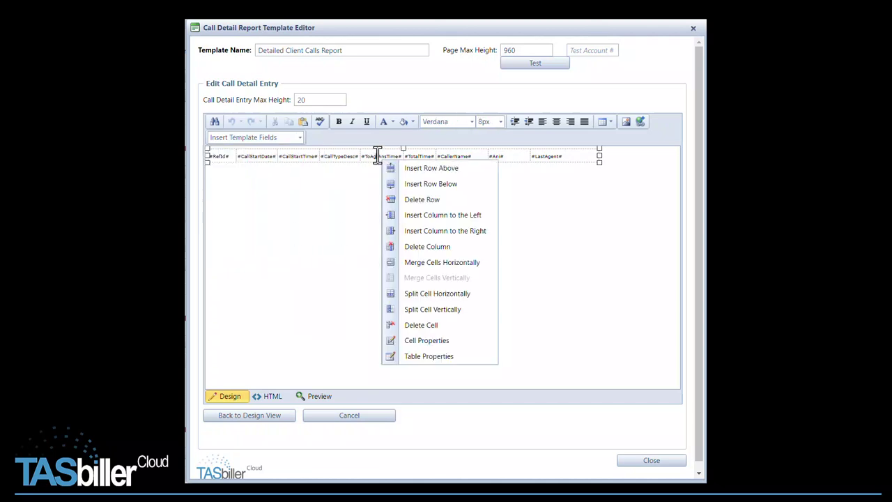
click(440, 337)
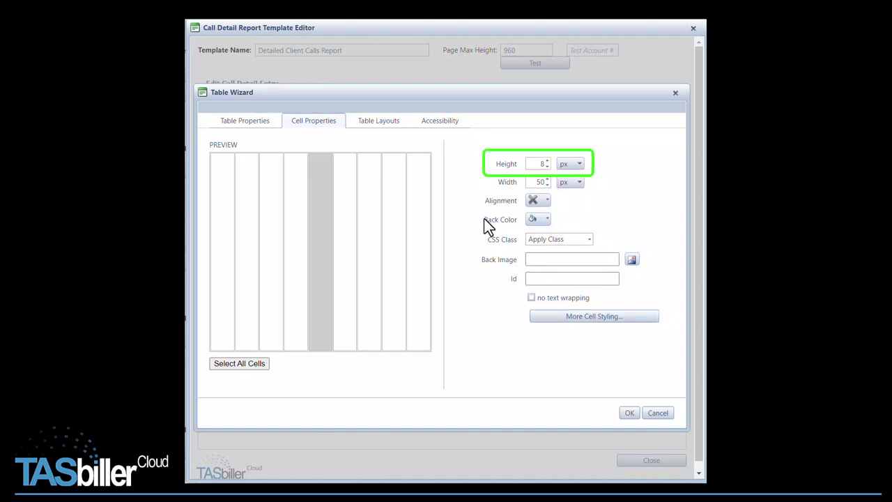
click(658, 412)
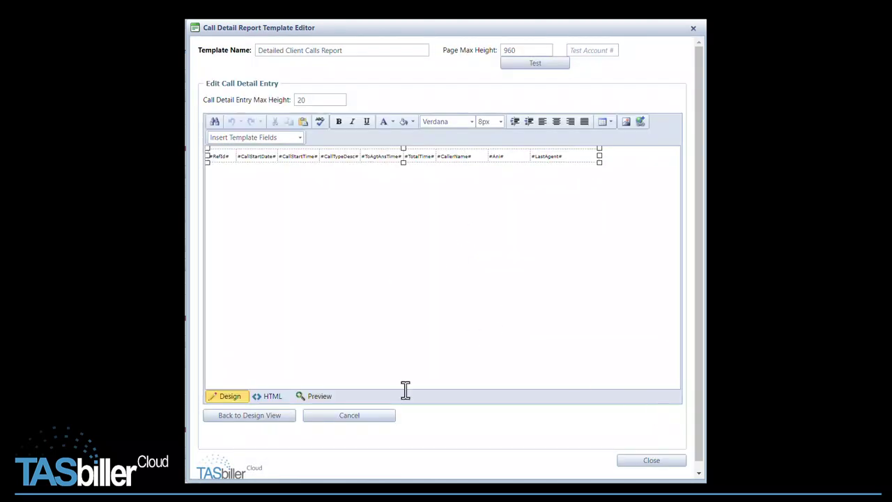
Leave the entry editor unsaved, open the Totals section, and list its insertable totals fields
click(365, 418)
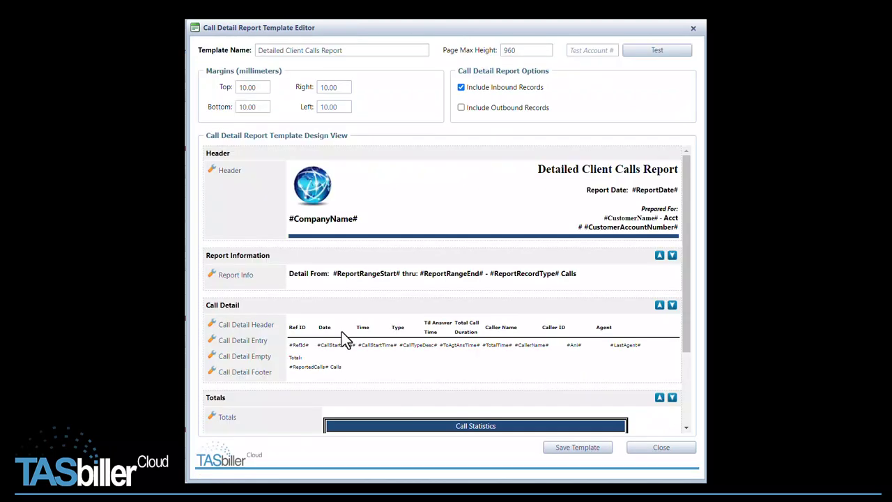
scroll(279, 328, down, 3)
click(214, 317)
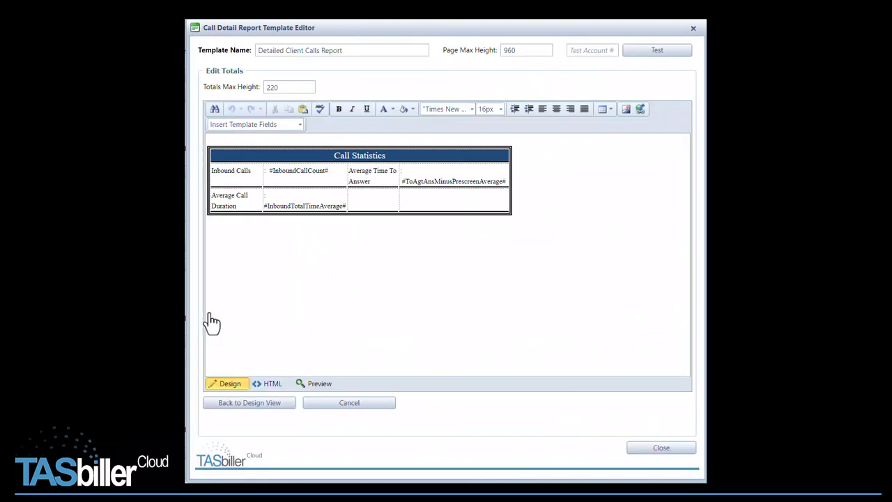
click(291, 128)
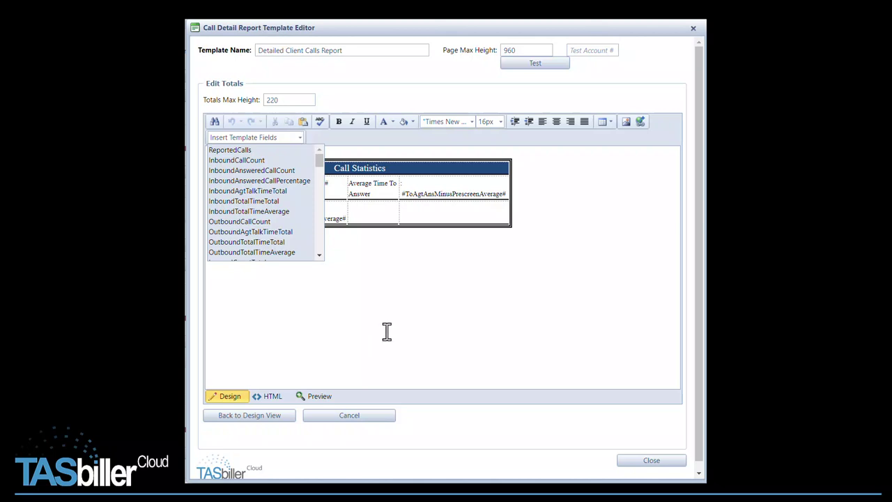
Discard the field insertion, test the report for a customer account number, and scroll to its Call Statistics page
click(349, 418)
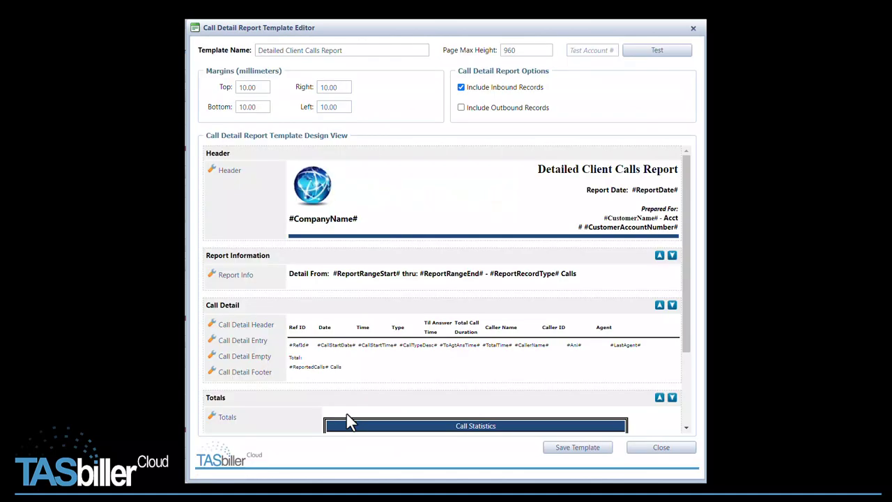
click(589, 50)
text(4124)
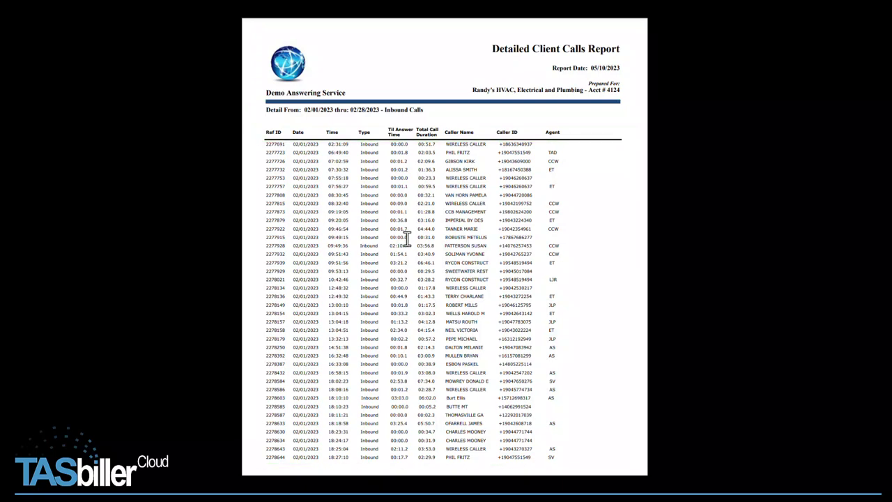
scroll(435, 241, down, 2)
scroll(434, 241, down, 1)
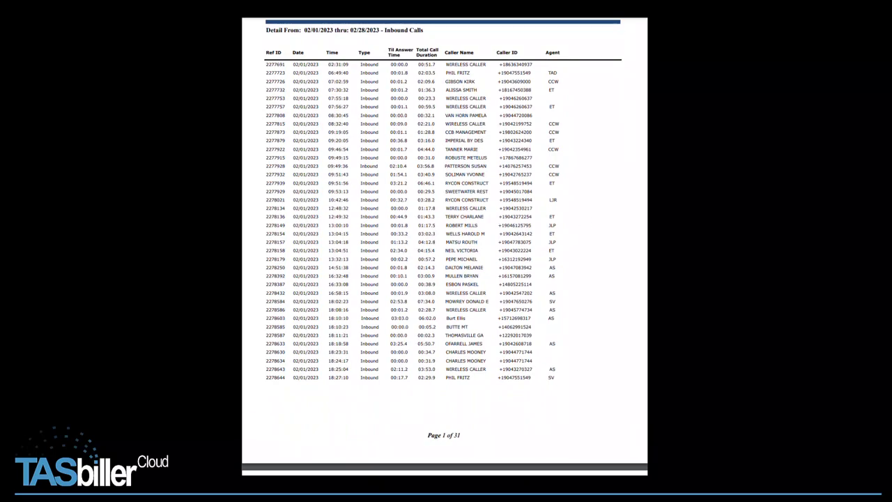
scroll(445, 244, down, 20)
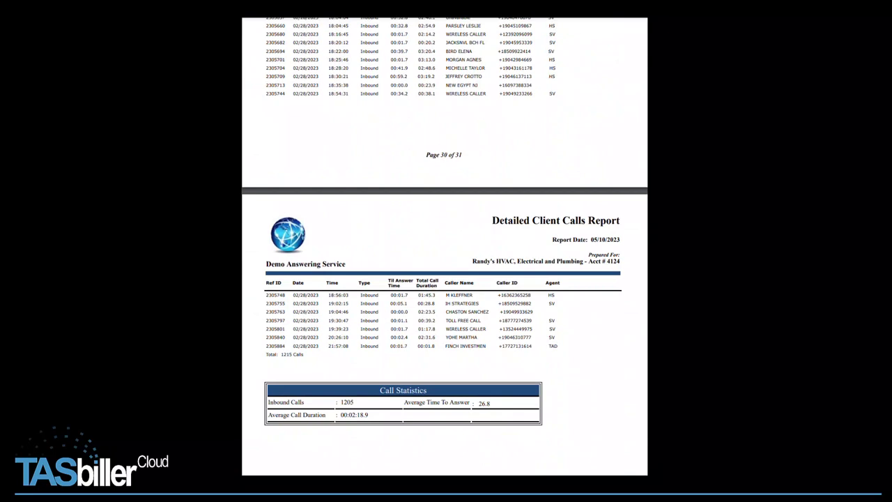
scroll(444, 244, down, 3)
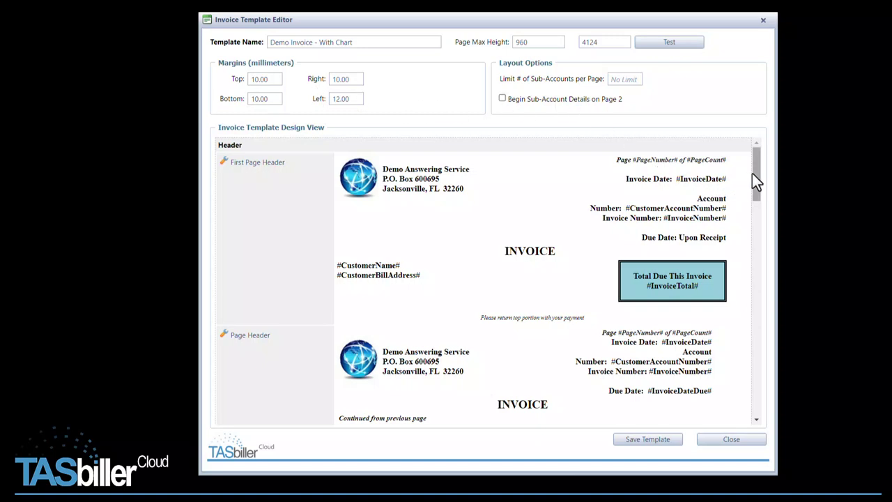
Scroll the design view down to the Analysis section showing the #CallTrafficChart# Usage Chart field
drag(754, 174, 752, 343)
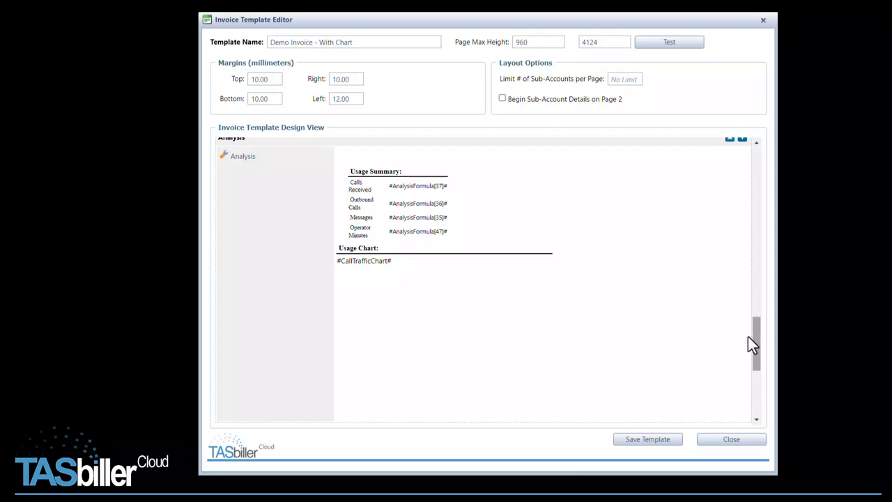
Style the Analysis chart table at 375×310 px, floated right with a 50 px right margin
click(223, 156)
right_click(575, 288)
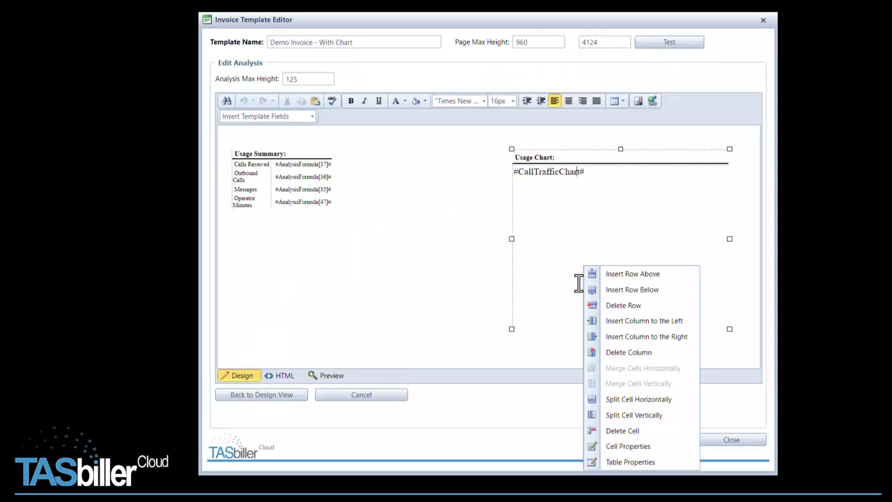
click(629, 464)
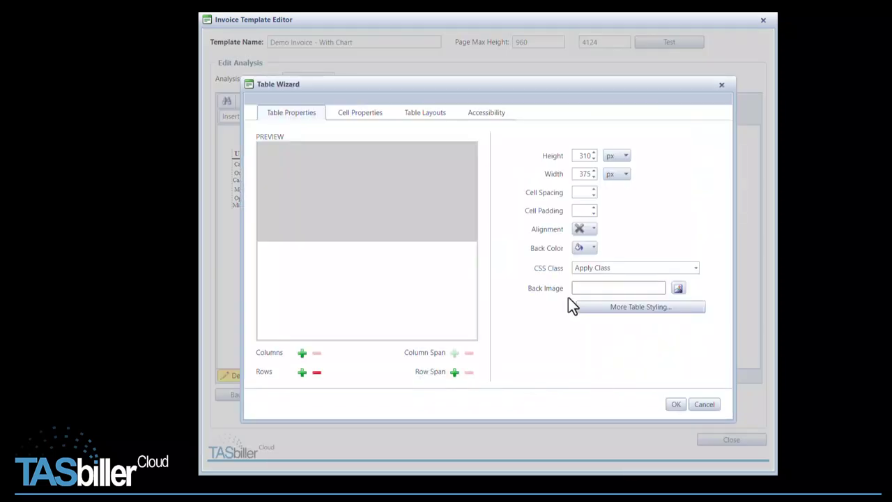
click(646, 311)
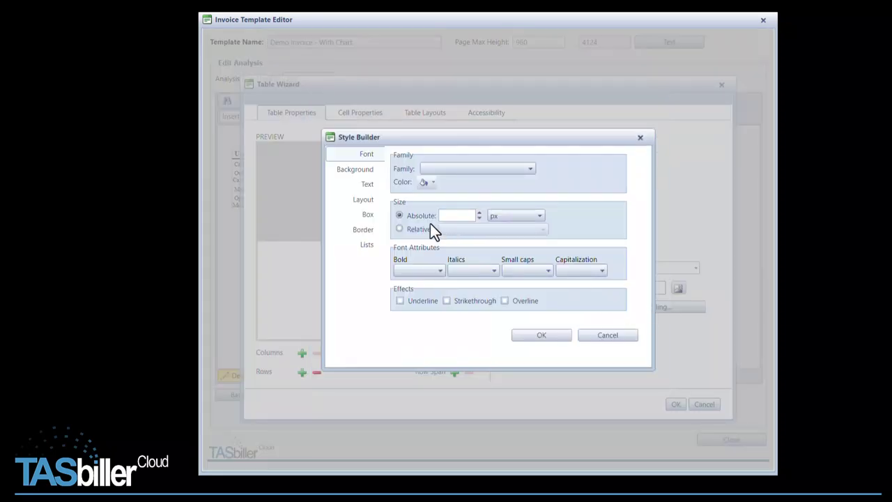
click(363, 202)
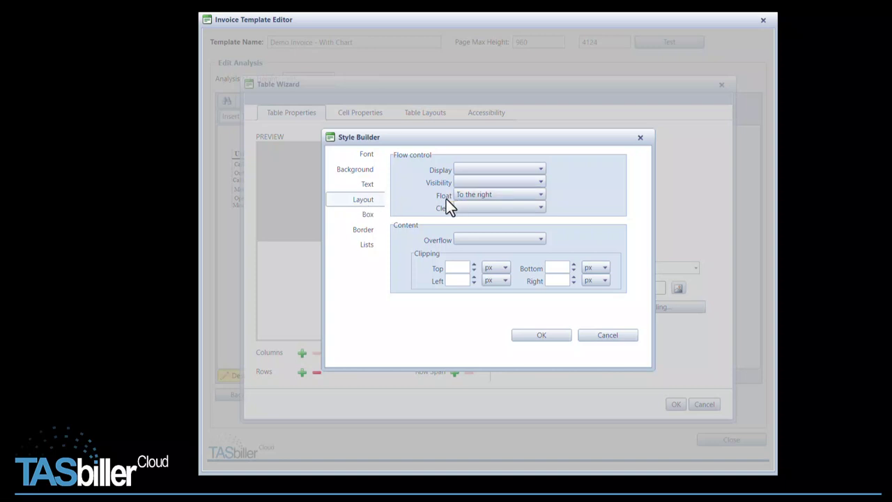
click(367, 216)
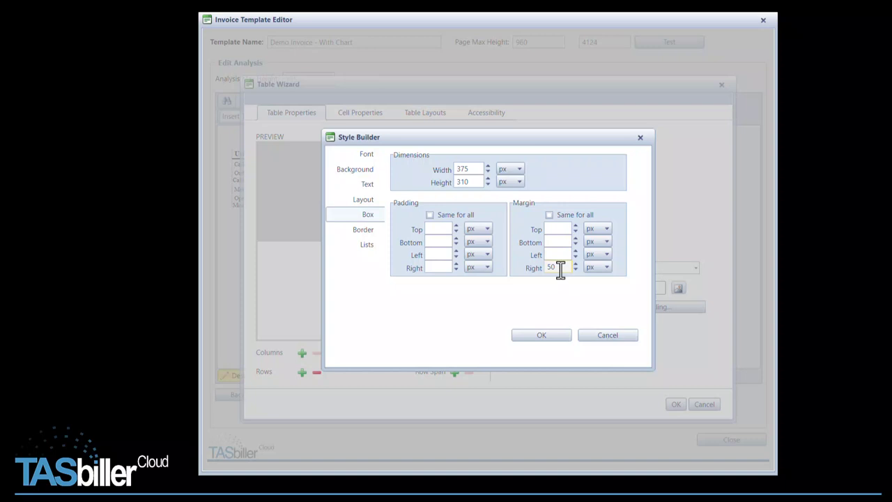
click(542, 338)
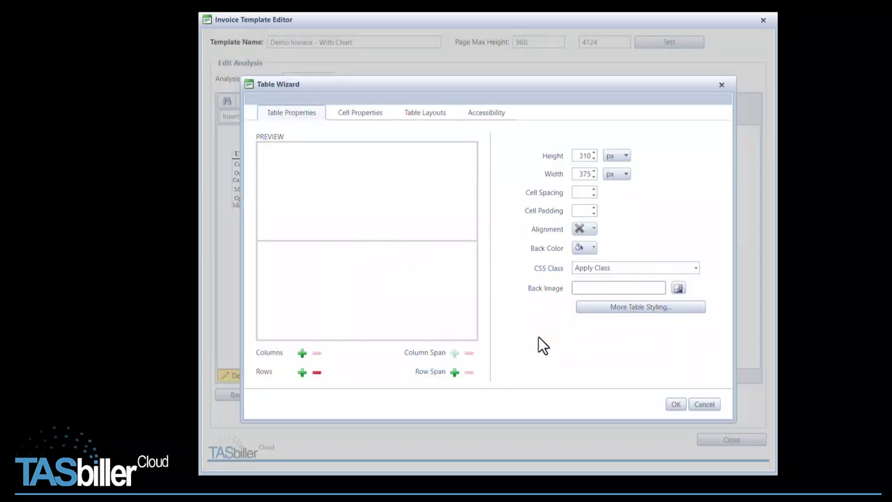
Confirm the Usage Chart table's new properties with OK
click(672, 405)
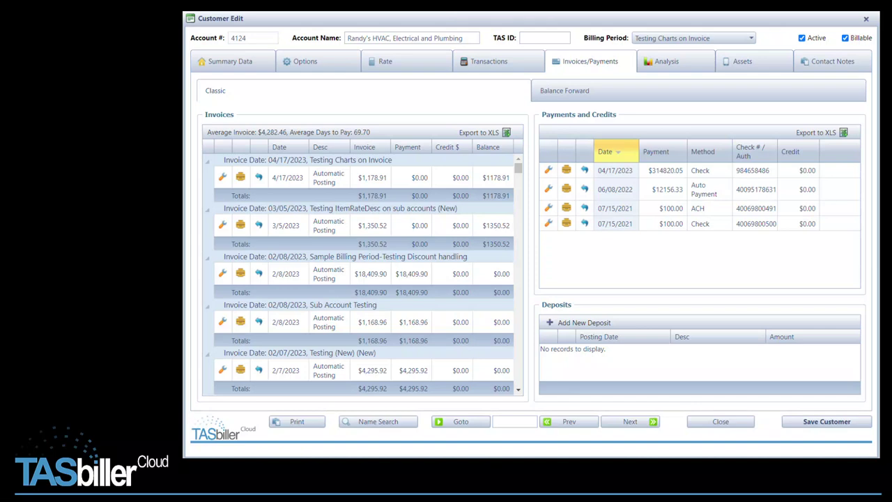
Preview the 04/17/2023 invoice and scroll down to its February Usage Chart
click(240, 177)
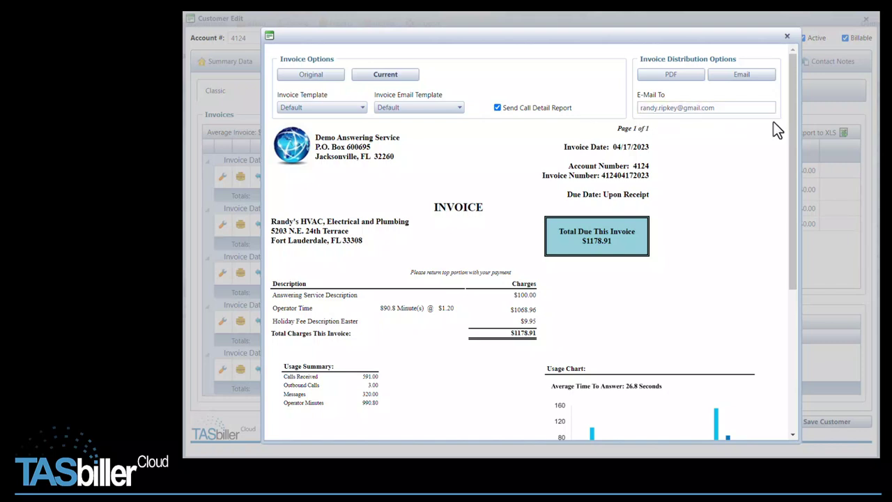
drag(790, 145, 789, 252)
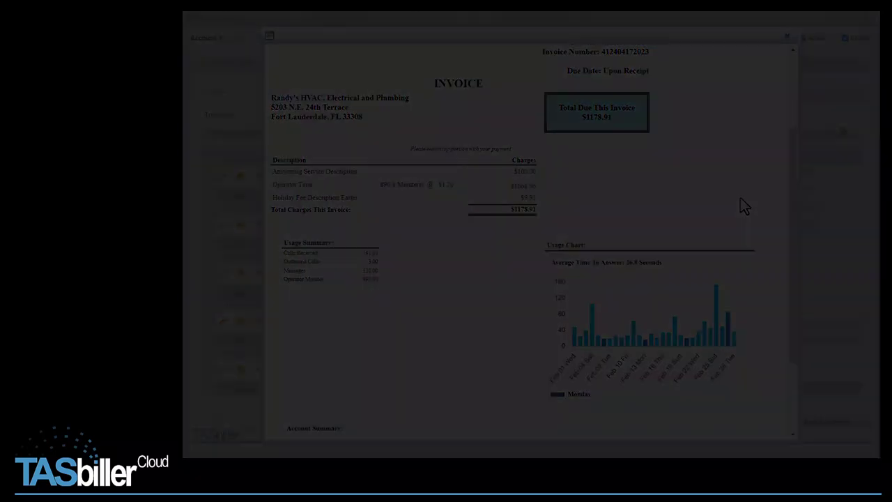